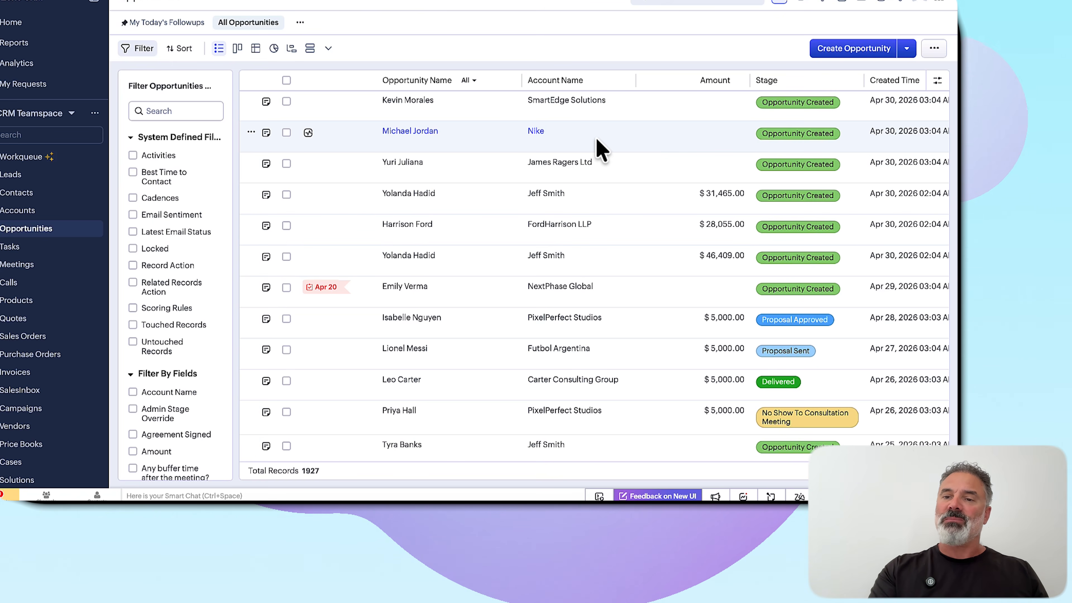
Review the columns of the opportunities list and open the SmartEdge Solutions opportunity
{"action": "scroll", "coordinate": [596, 139], "scroll_direction": "right", "scroll_amount": 1}
{"action": "scroll", "coordinate": [596, 138], "scroll_direction": "right", "scroll_amount": 10}
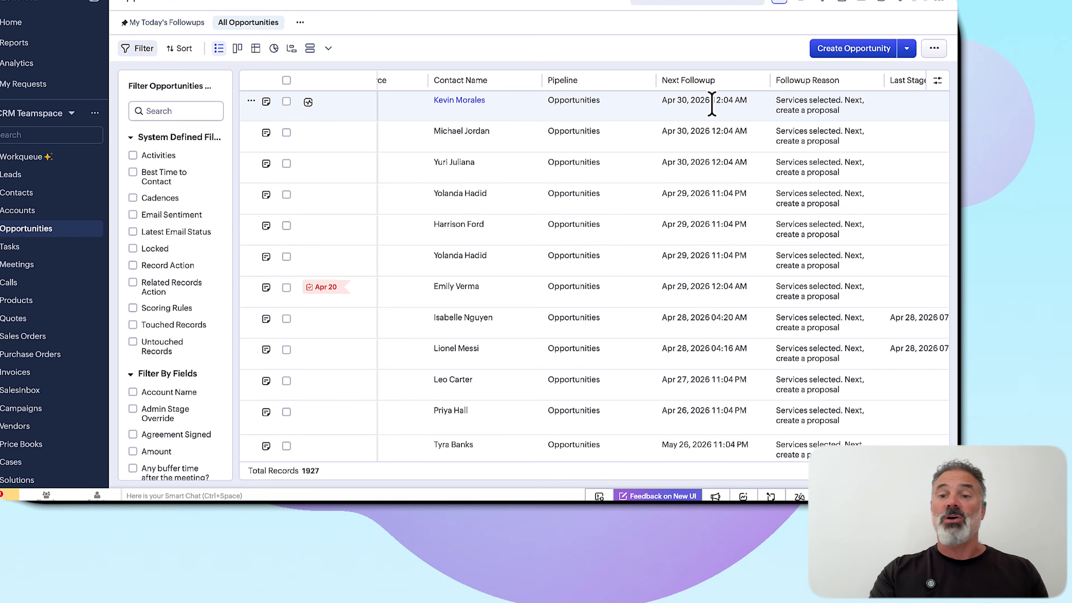
{"action": "scroll", "coordinate": [711, 104], "scroll_direction": "left", "scroll_amount": 10}
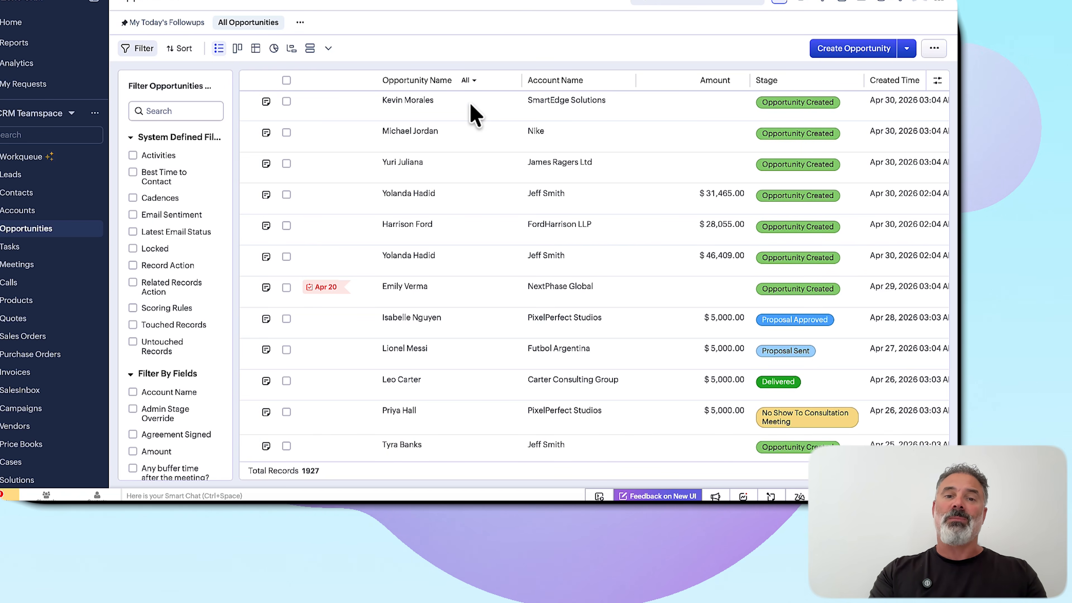
{"action": "left_click", "coordinate": [470, 104]}
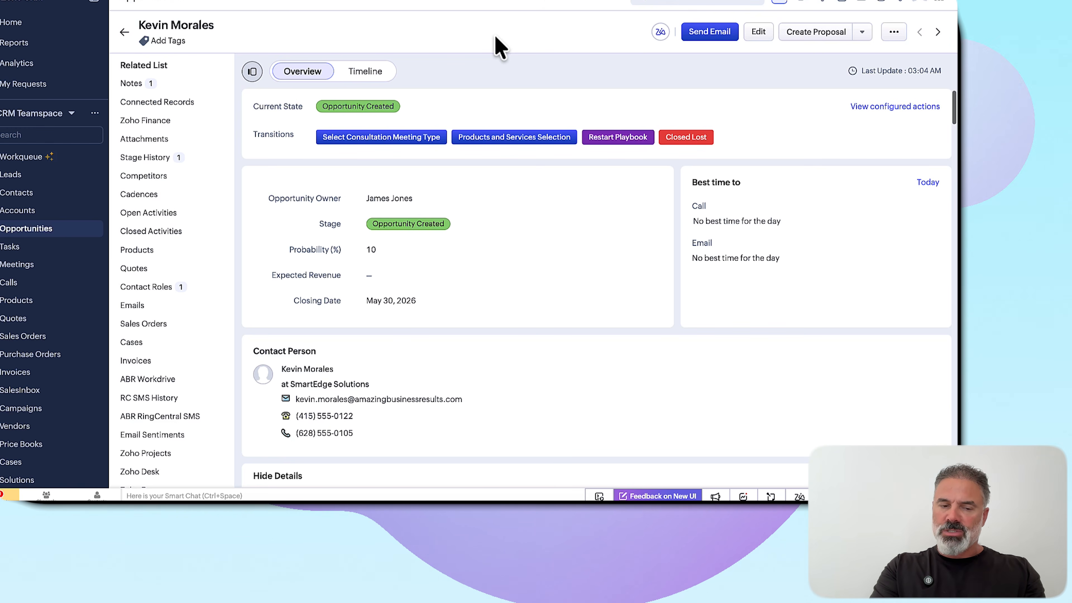
Add the first listed SmartEdge Solutions contact to the opportunity's contact roles as Purchasing and save the mapping
{"action": "left_click", "coordinate": [152, 287]}
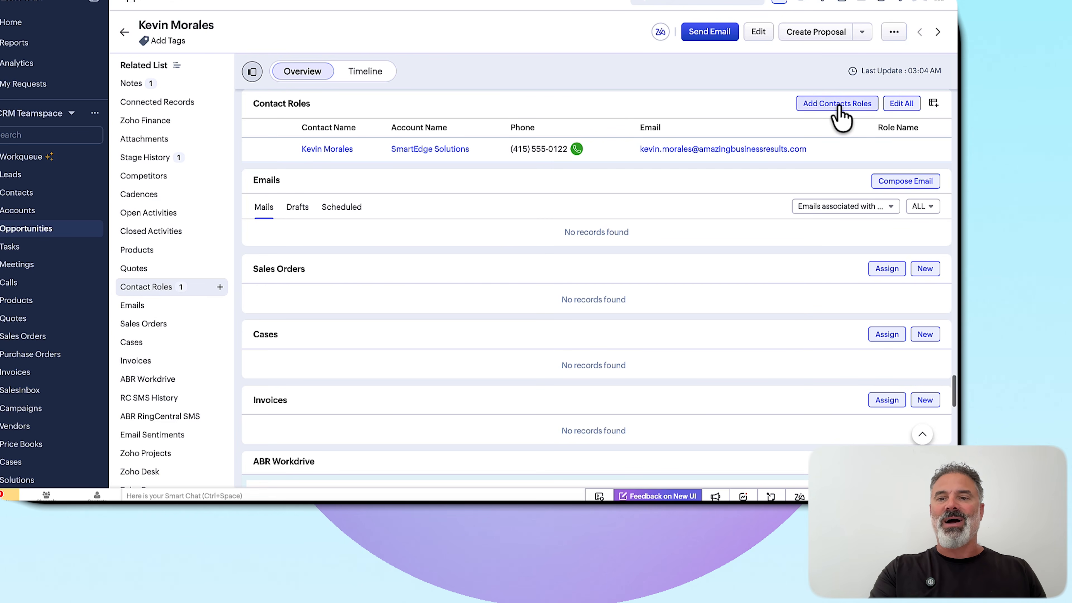
{"action": "left_click", "coordinate": [829, 103]}
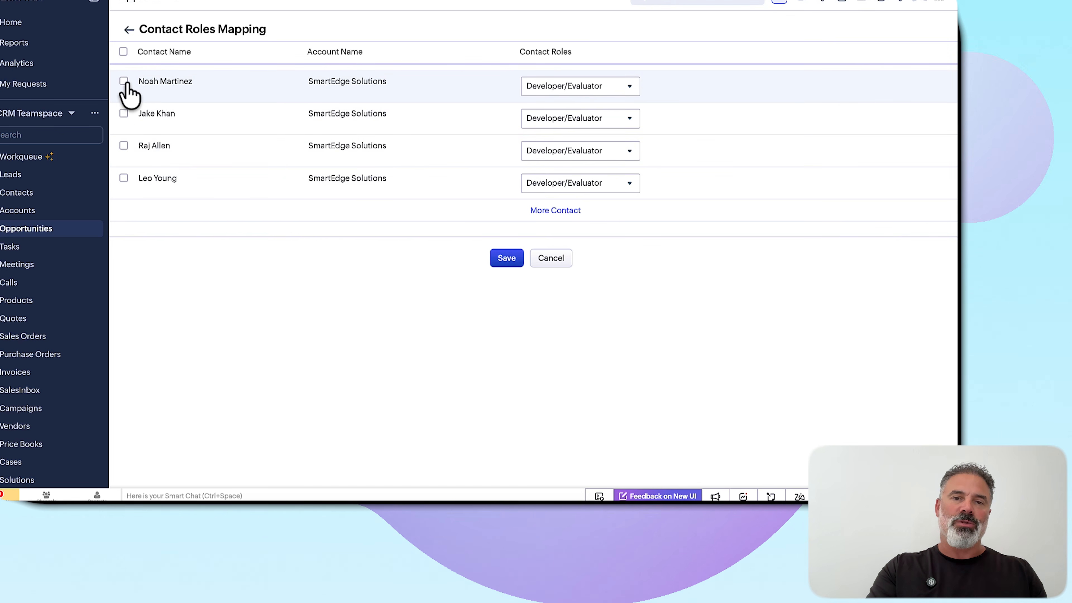
{"action": "left_click", "coordinate": [567, 88]}
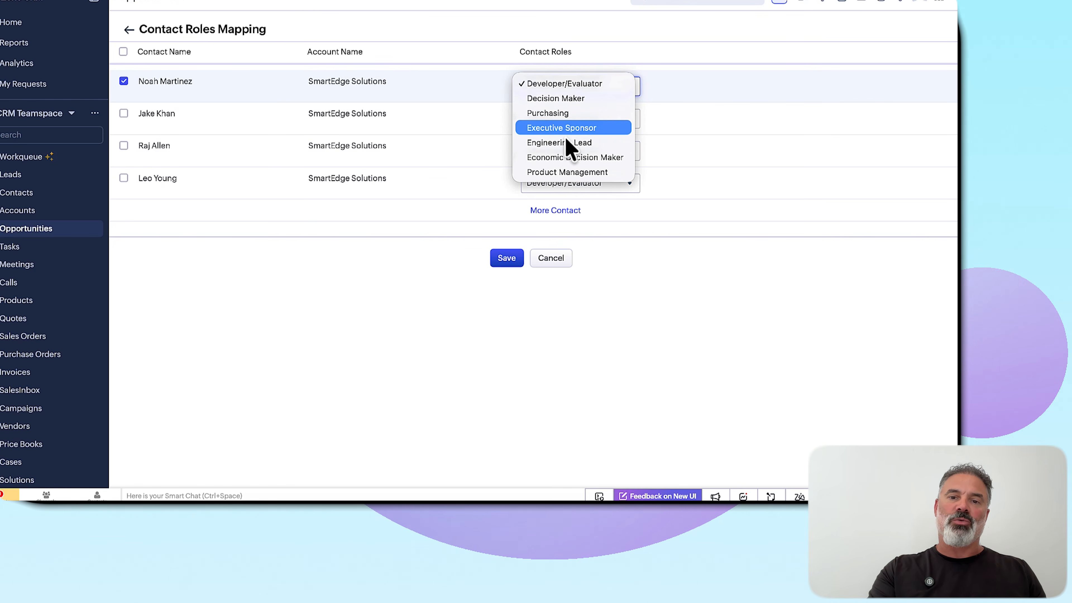
{"action": "left_click", "coordinate": [554, 113]}
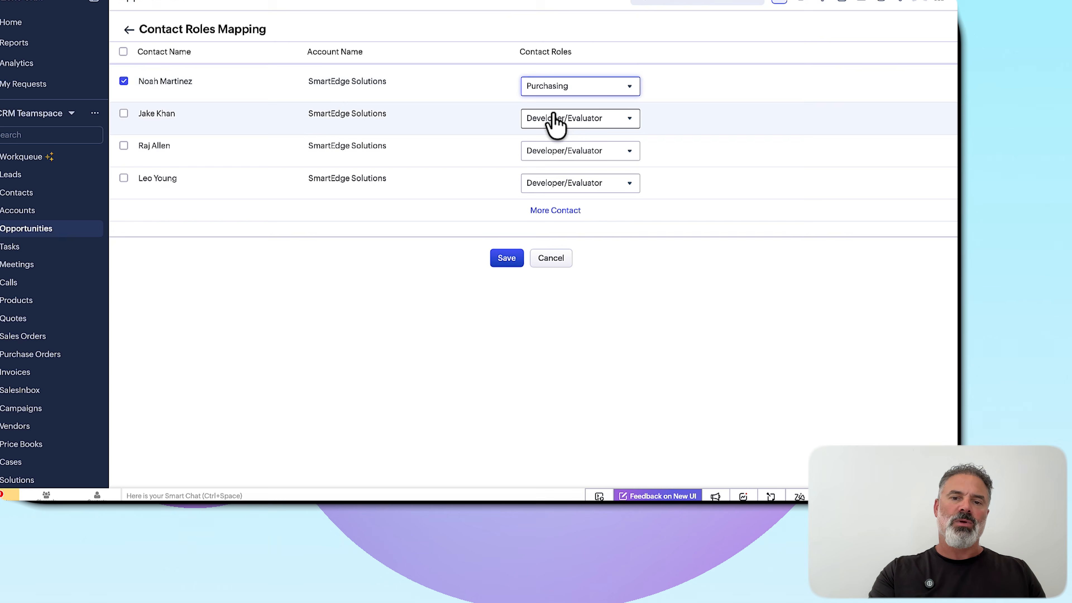
{"action": "left_click", "coordinate": [508, 257]}
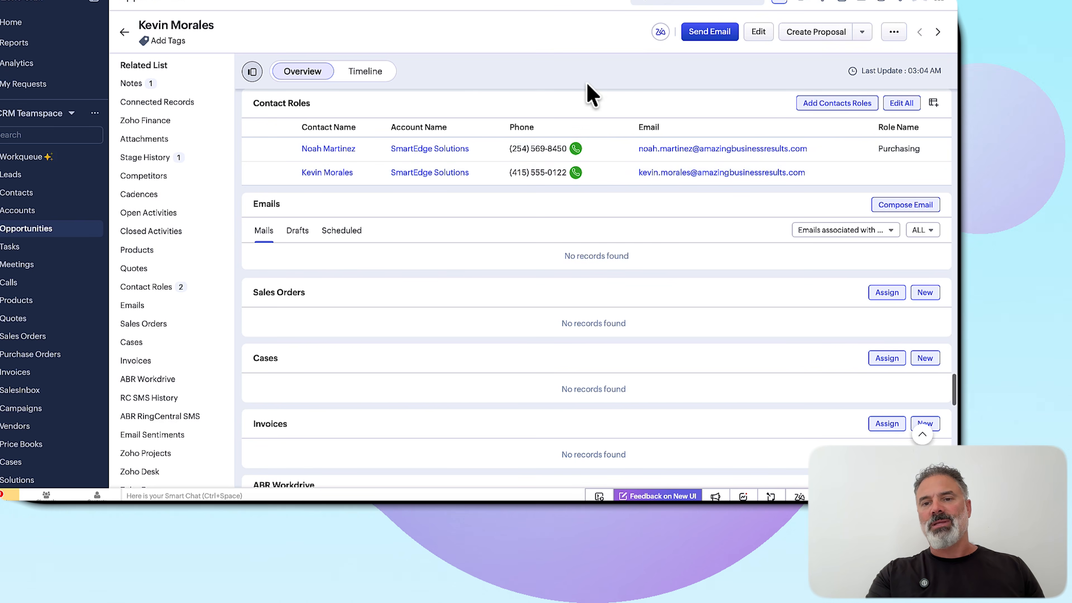
Add the products Frosted Window Film and Cleaning to the opportunity's related products
{"action": "mouse_move", "coordinate": [404, 148]}
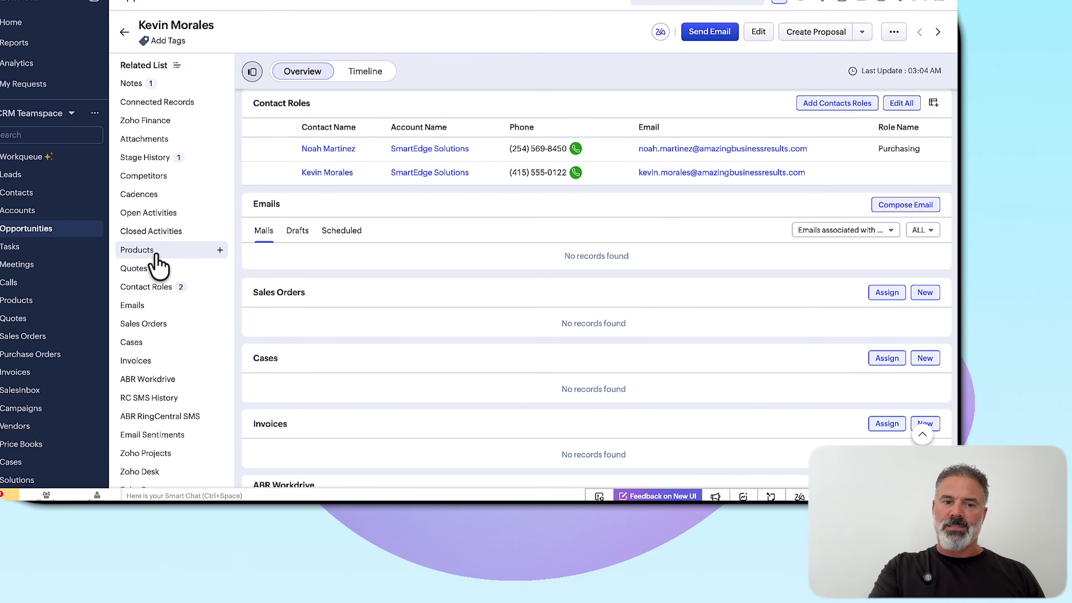
{"action": "left_click", "coordinate": [143, 252]}
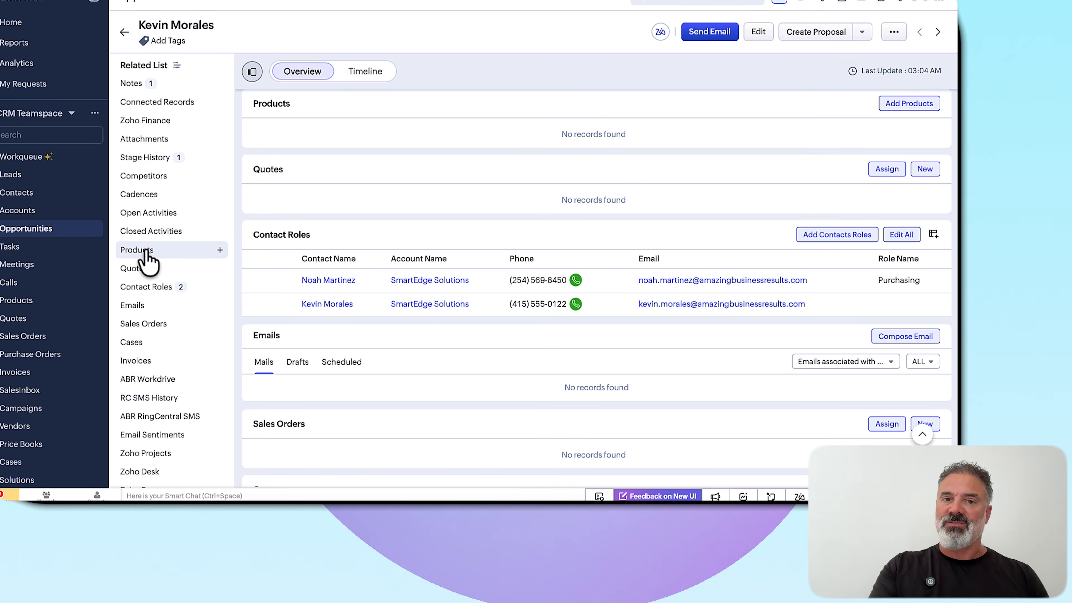
{"action": "left_click", "coordinate": [907, 105]}
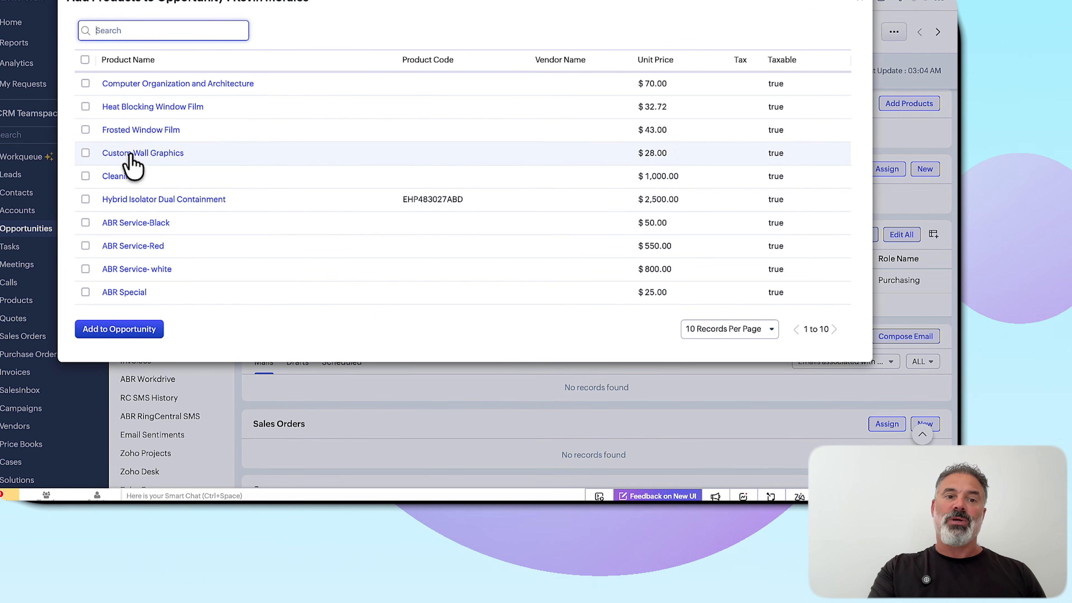
{"action": "left_click", "coordinate": [86, 130]}
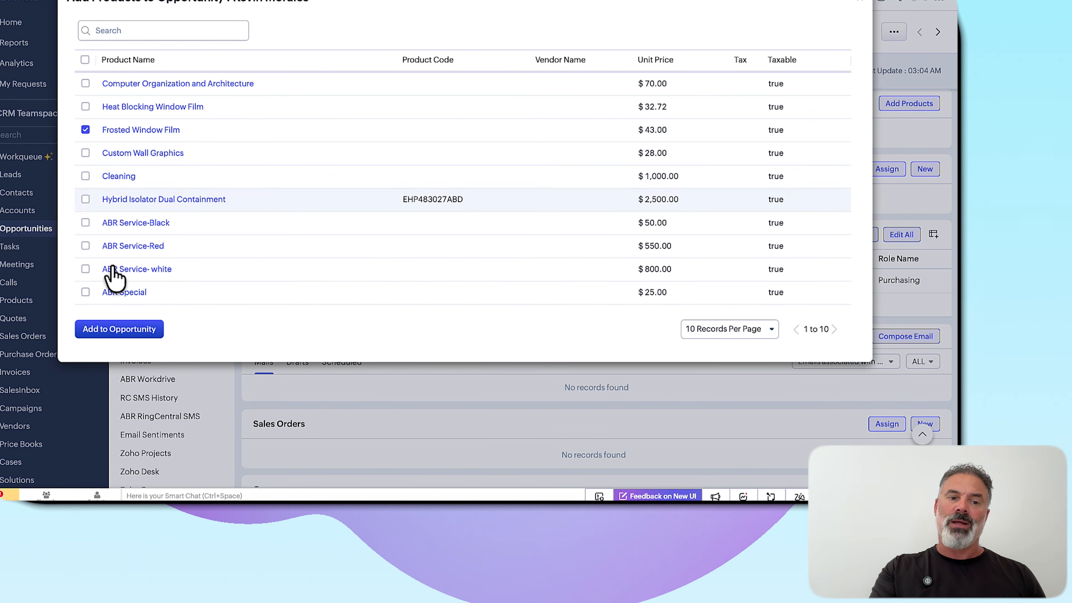
{"action": "left_click", "coordinate": [85, 176]}
{"action": "left_click", "coordinate": [131, 334]}
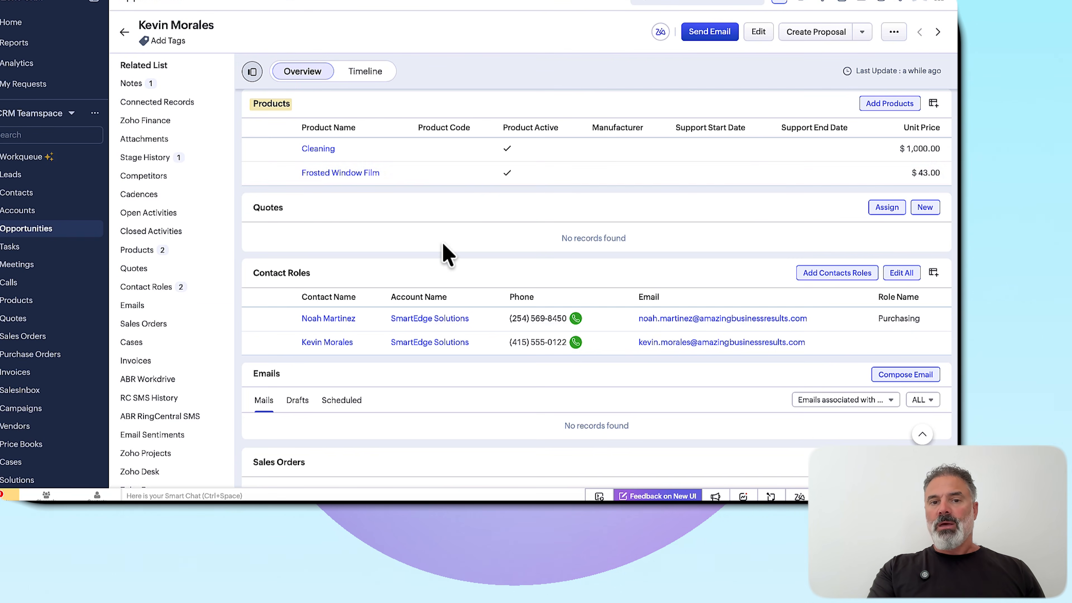
Start the Products and Services Selection transition and add a row for ABR Service- white
{"action": "scroll", "coordinate": [461, 168], "scroll_direction": "up", "scroll_amount": 2}
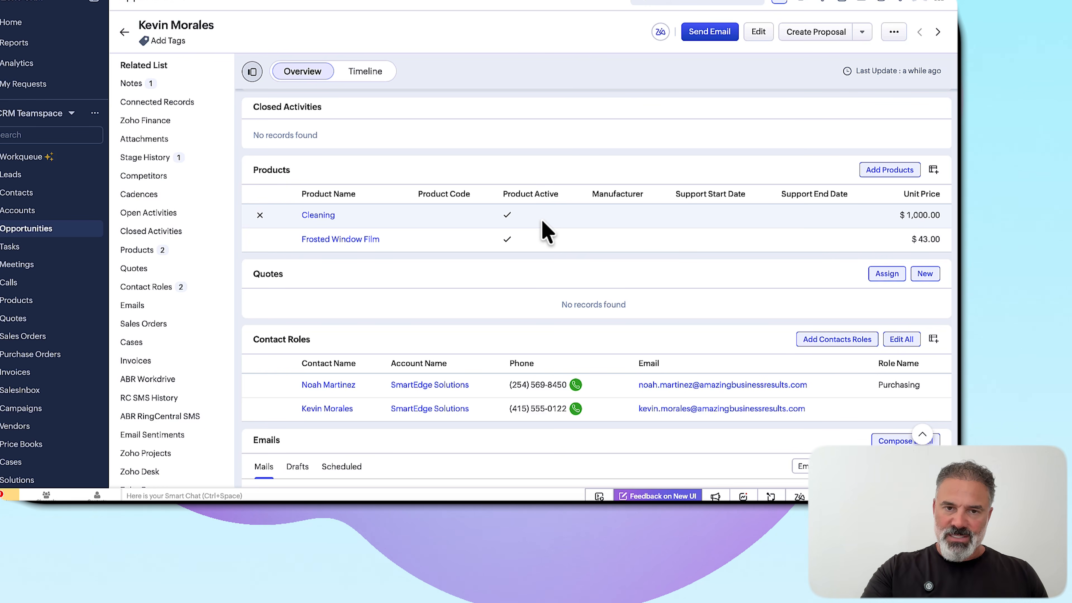
{"action": "scroll", "coordinate": [542, 221], "scroll_direction": "up", "scroll_amount": 20}
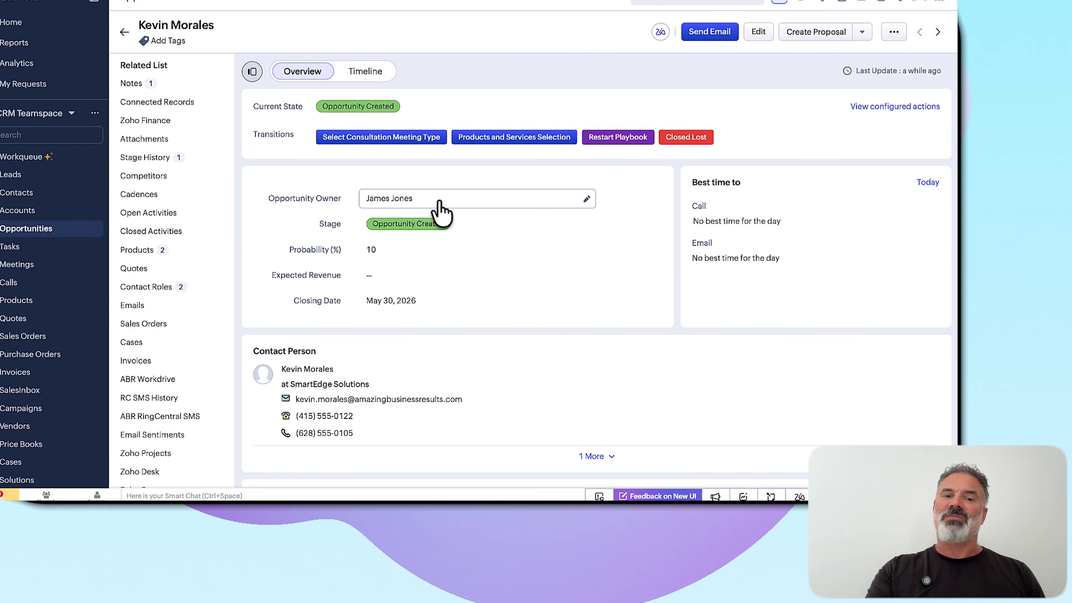
{"action": "scroll", "coordinate": [490, 224], "scroll_direction": "down", "scroll_amount": 15}
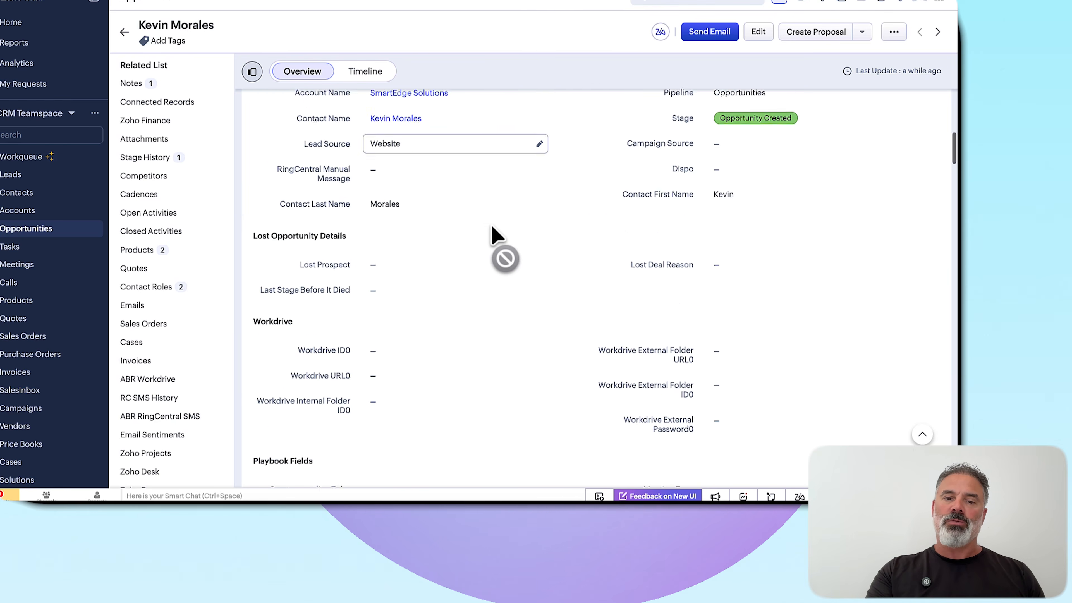
{"action": "scroll", "coordinate": [495, 233], "scroll_direction": "down", "scroll_amount": 10}
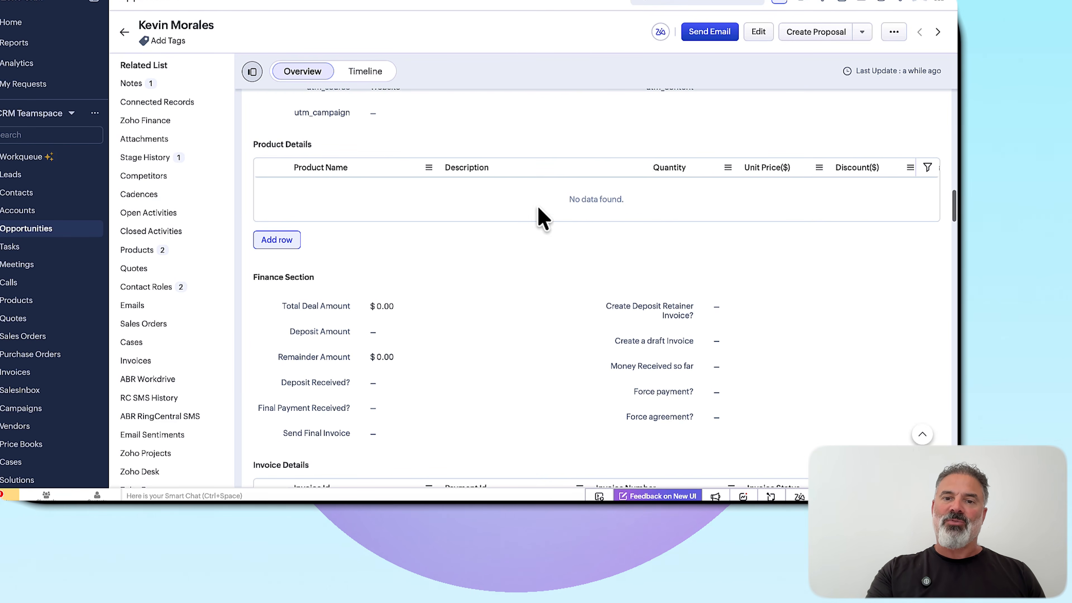
{"action": "scroll", "coordinate": [560, 214], "scroll_direction": "up", "scroll_amount": 20}
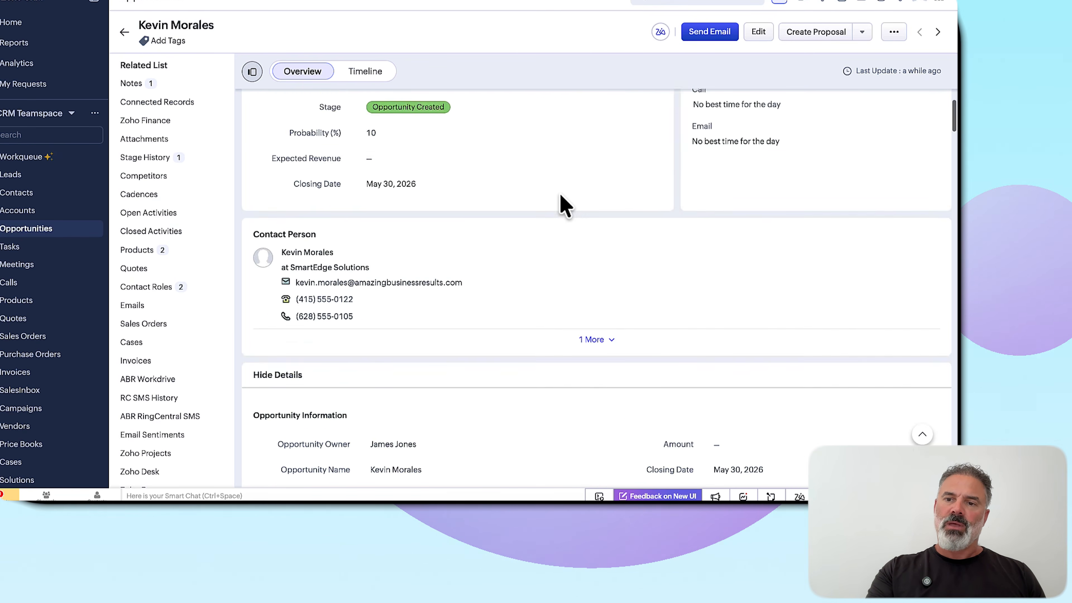
{"action": "left_click", "coordinate": [526, 137]}
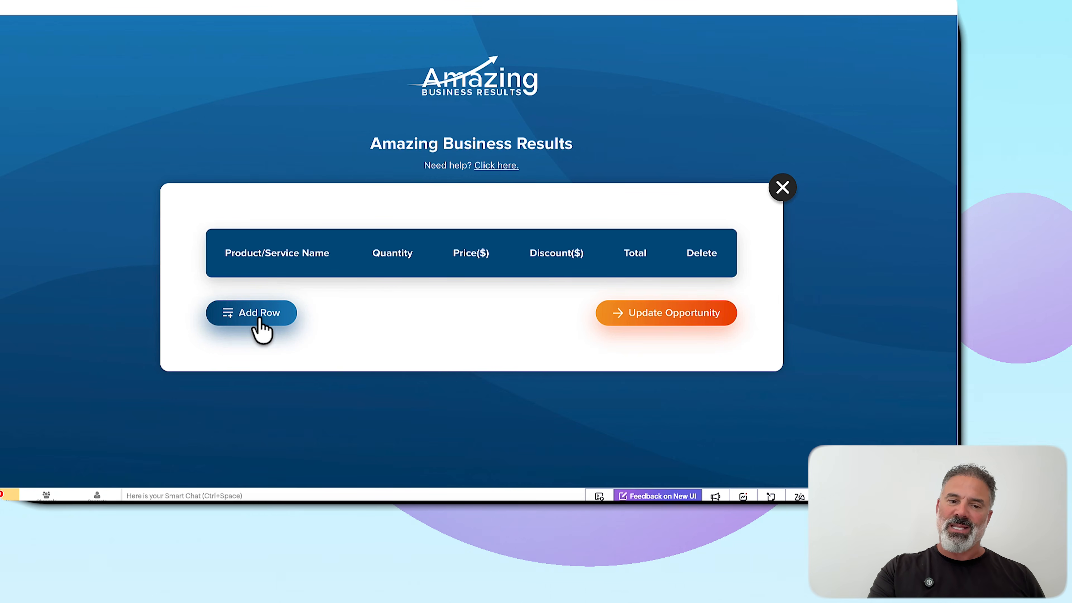
{"action": "left_click", "coordinate": [261, 325]}
{"action": "left_click", "coordinate": [278, 304]}
{"action": "left_click", "coordinate": [282, 367]}
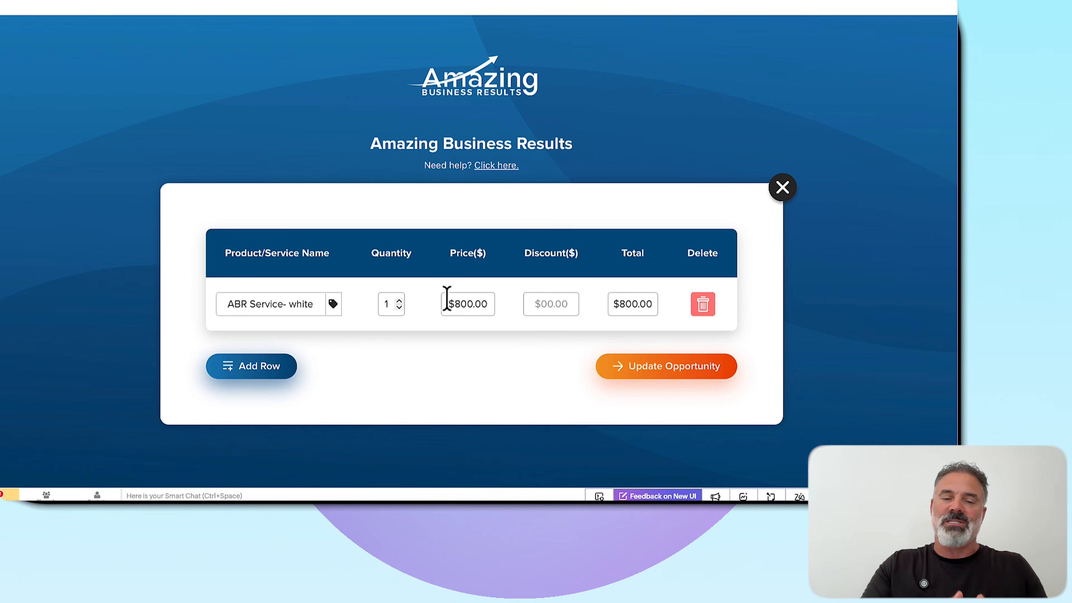
Add ABR Service-Black as the second product row and update the opportunity with the selection
{"action": "left_click", "coordinate": [299, 356]}
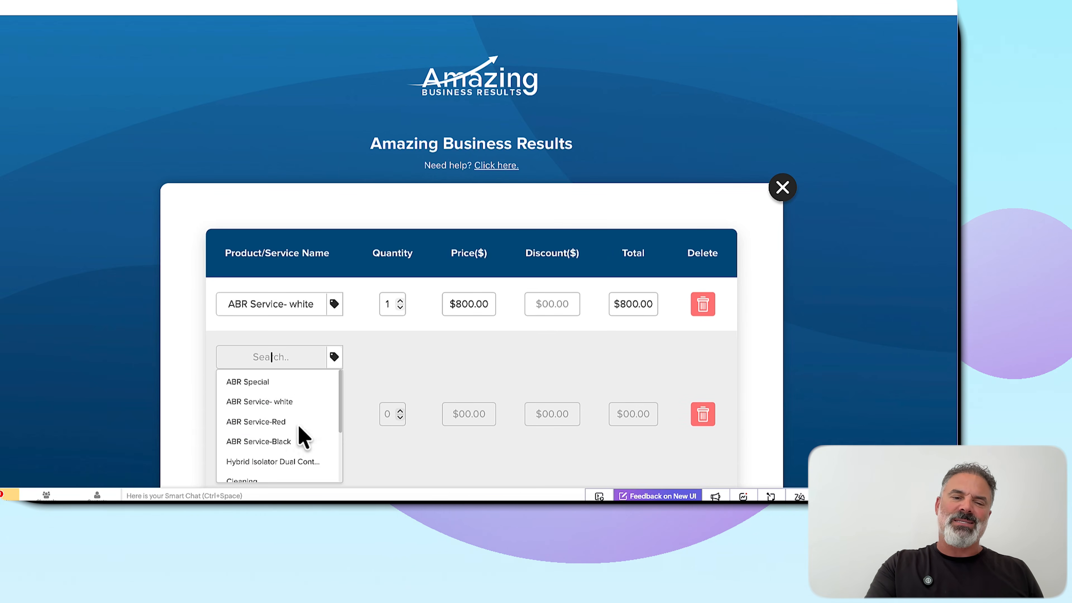
{"action": "left_click", "coordinate": [291, 441]}
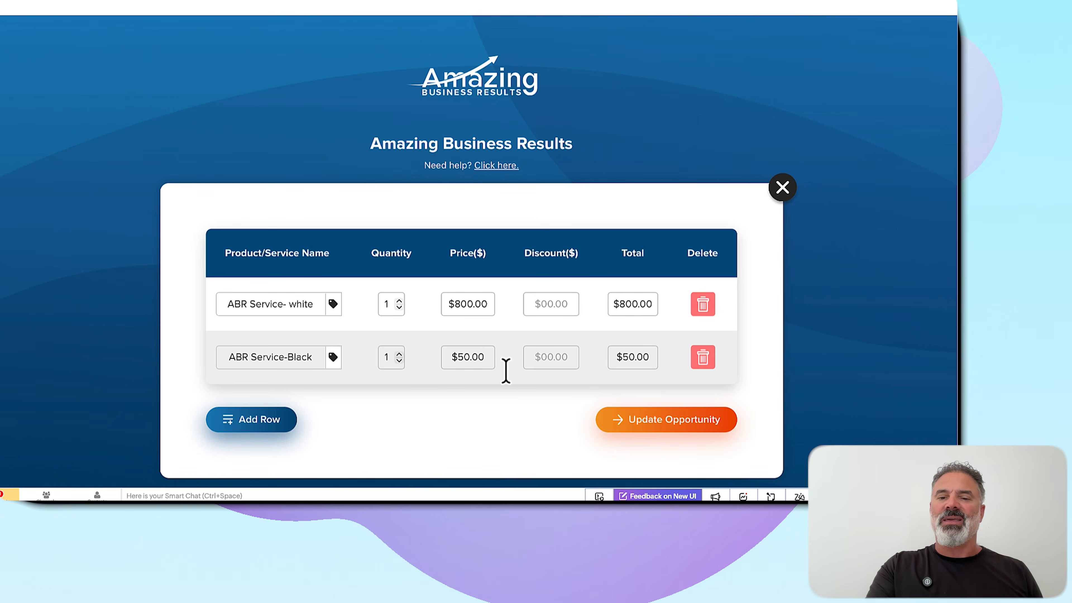
{"action": "left_click", "coordinate": [674, 423]}
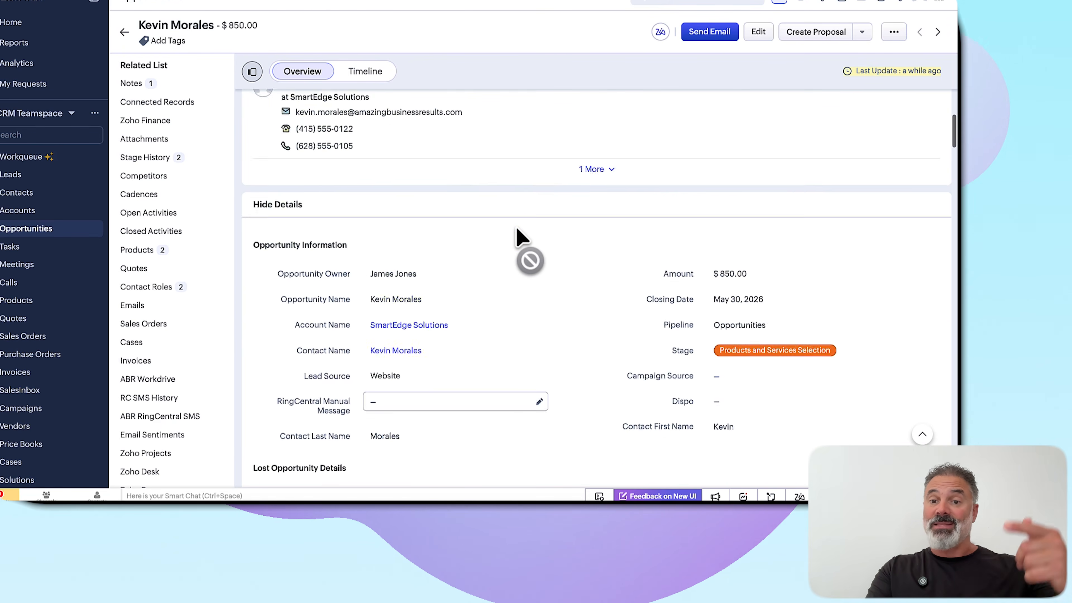
Examine the opportunity's information and the quantities, prices and totals in its Product Details table
{"action": "scroll", "coordinate": [509, 214], "scroll_direction": "down", "scroll_amount": 20}
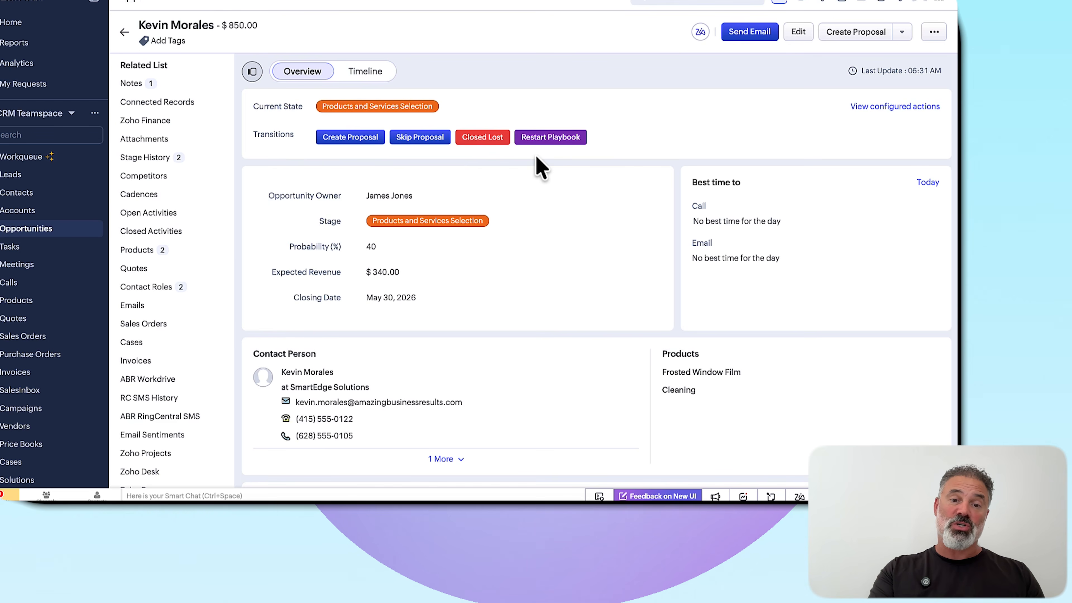
{"action": "scroll", "coordinate": [537, 159], "scroll_direction": "down", "scroll_amount": 2}
{"action": "scroll", "coordinate": [536, 157], "scroll_direction": "down", "scroll_amount": 10}
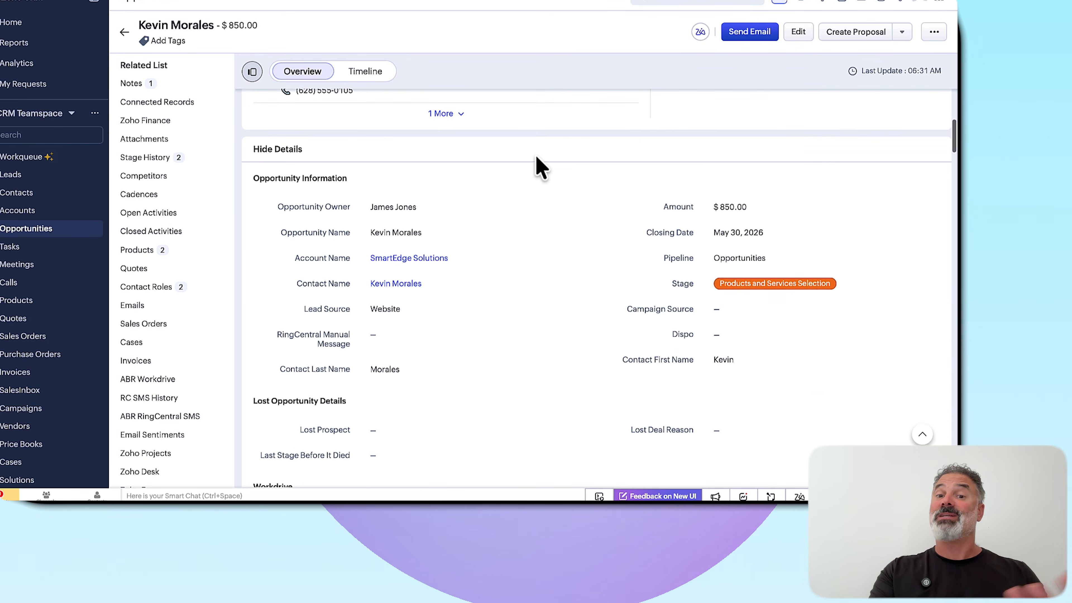
{"action": "scroll", "coordinate": [536, 160], "scroll_direction": "down", "scroll_amount": 12}
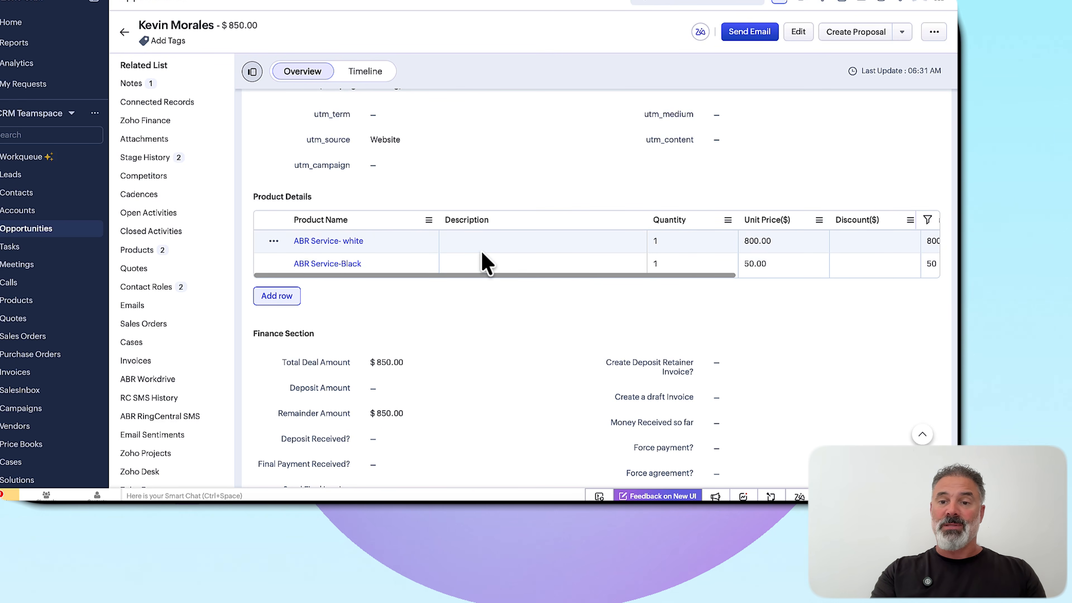
{"action": "scroll", "coordinate": [484, 262], "scroll_direction": "right", "scroll_amount": 3}
{"action": "scroll", "coordinate": [485, 260], "scroll_direction": "right", "scroll_amount": 4}
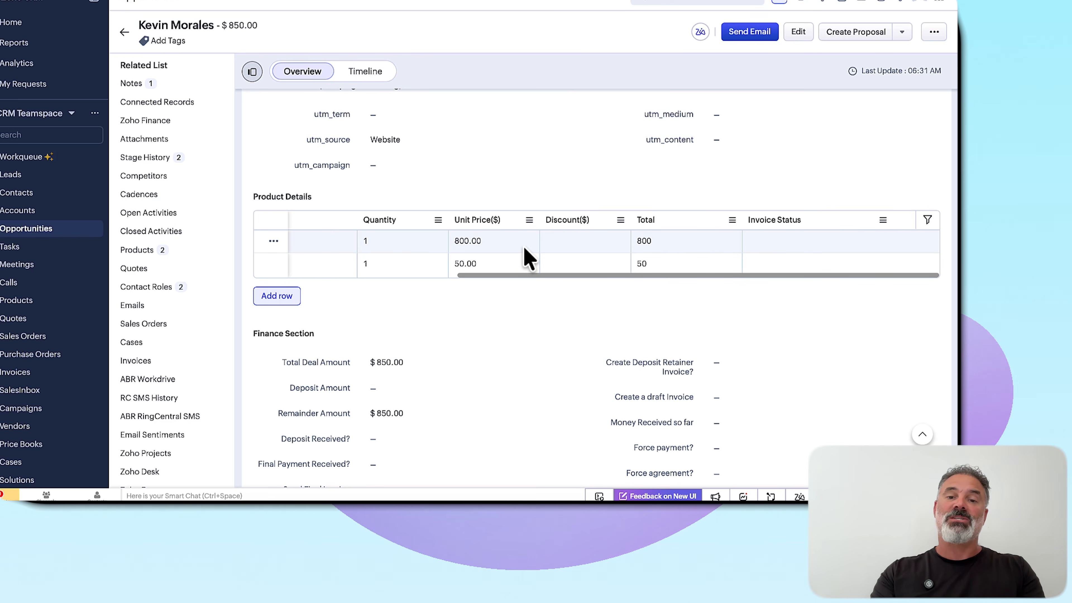
{"action": "scroll", "coordinate": [526, 256], "scroll_direction": "left", "scroll_amount": 5}
{"action": "scroll", "coordinate": [526, 257], "scroll_direction": "right", "scroll_amount": 8}
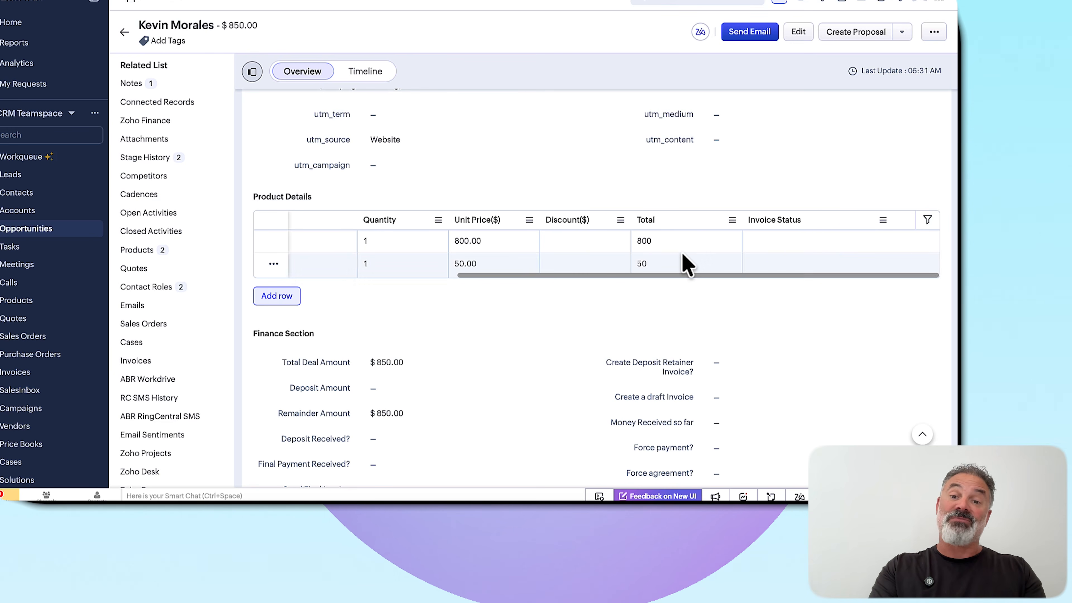
{"action": "scroll", "coordinate": [687, 259], "scroll_direction": "left", "scroll_amount": 5}
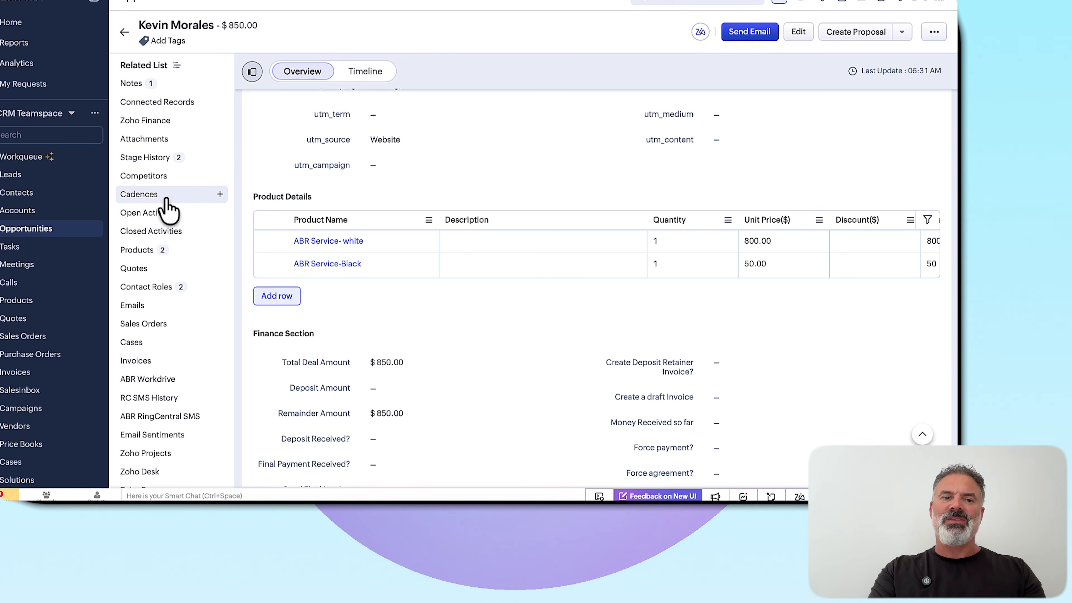
Start a new meeting under the opportunity's open activities, titled "Meeting with" followed by the attendee's first name
{"action": "left_click", "coordinate": [153, 213]}
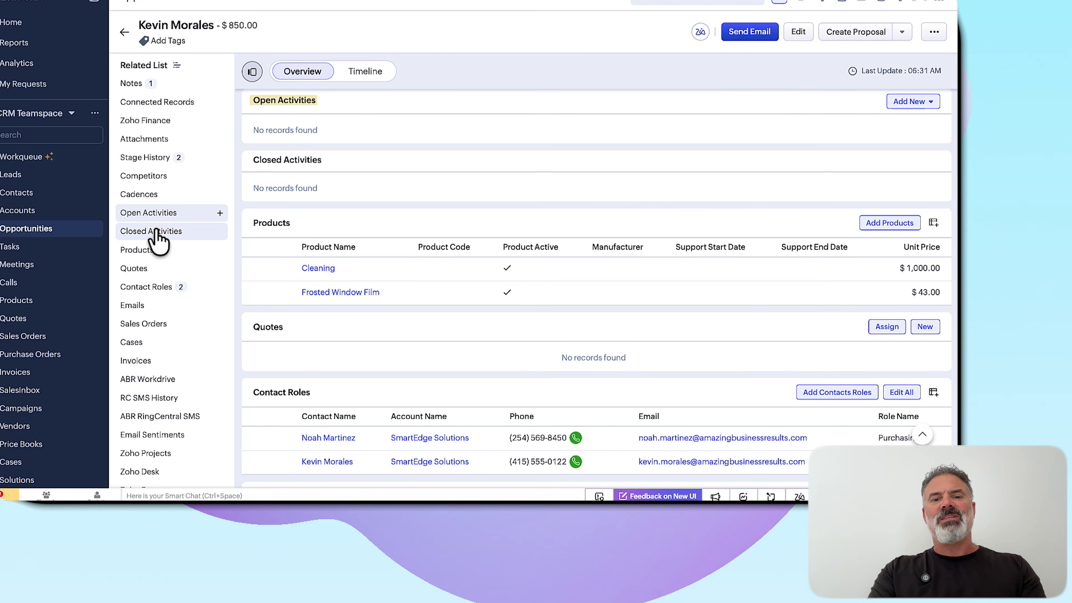
{"action": "left_click", "coordinate": [156, 231]}
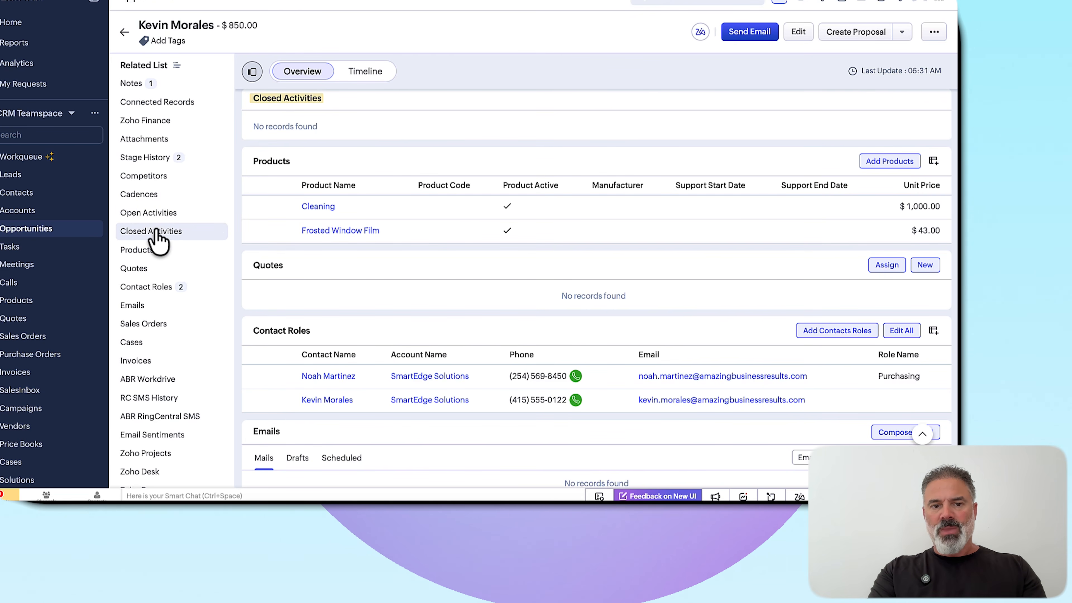
{"action": "scroll", "coordinate": [310, 158], "scroll_direction": "up", "scroll_amount": 2}
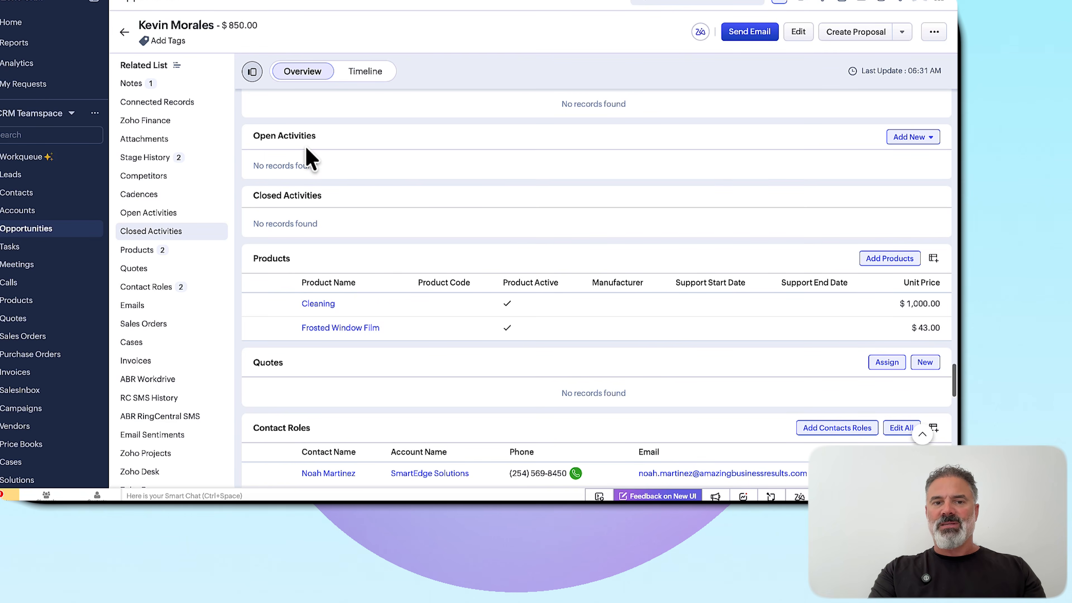
{"action": "left_click", "coordinate": [924, 138]}
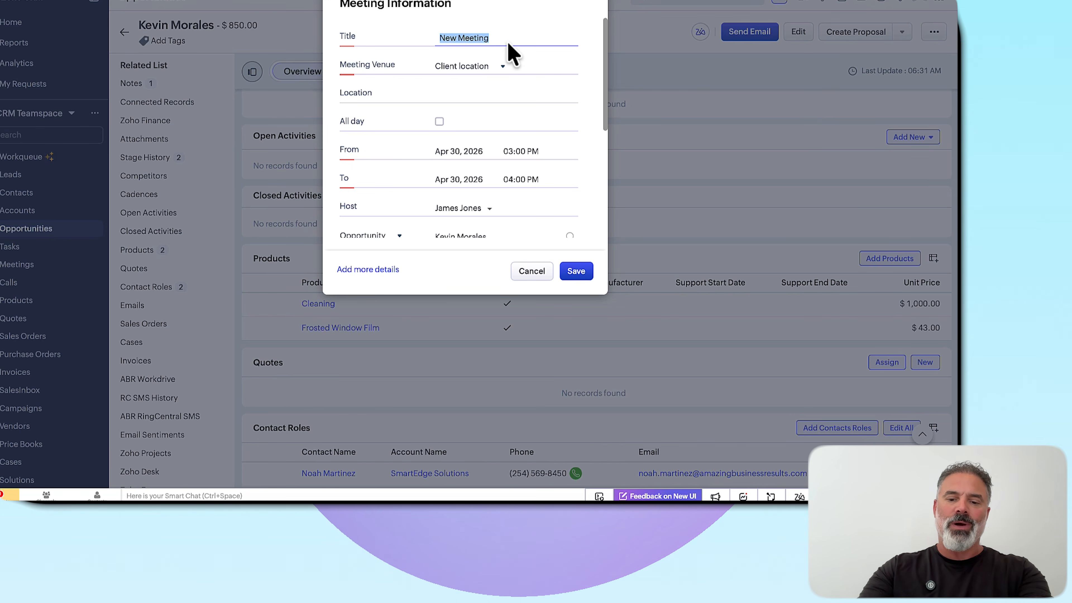
{"action": "type", "text": "Meet"}
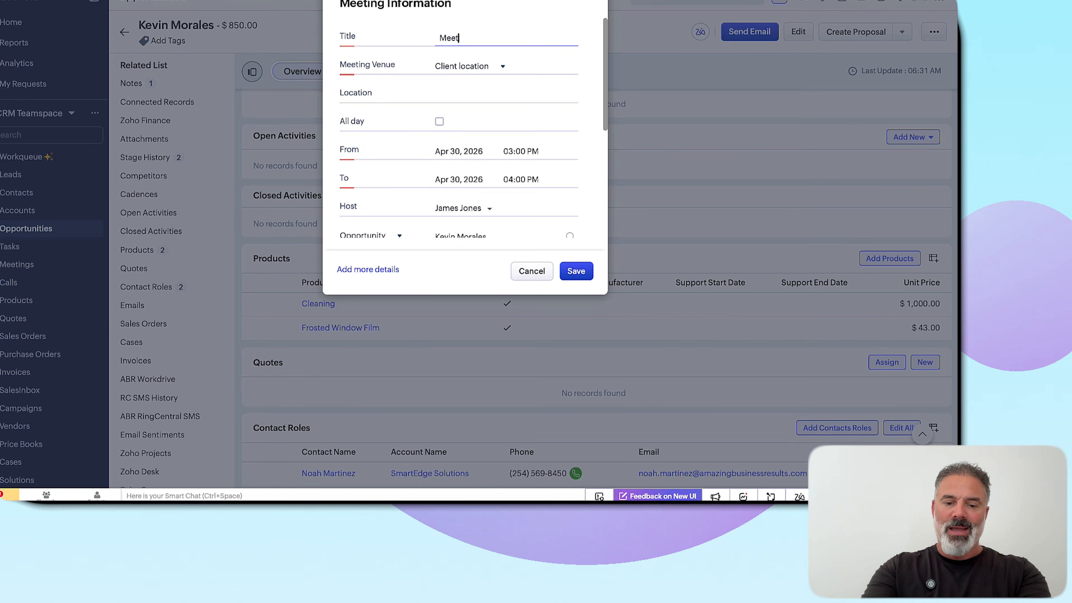
{"action": "type", "text": "ing with Jeff"}
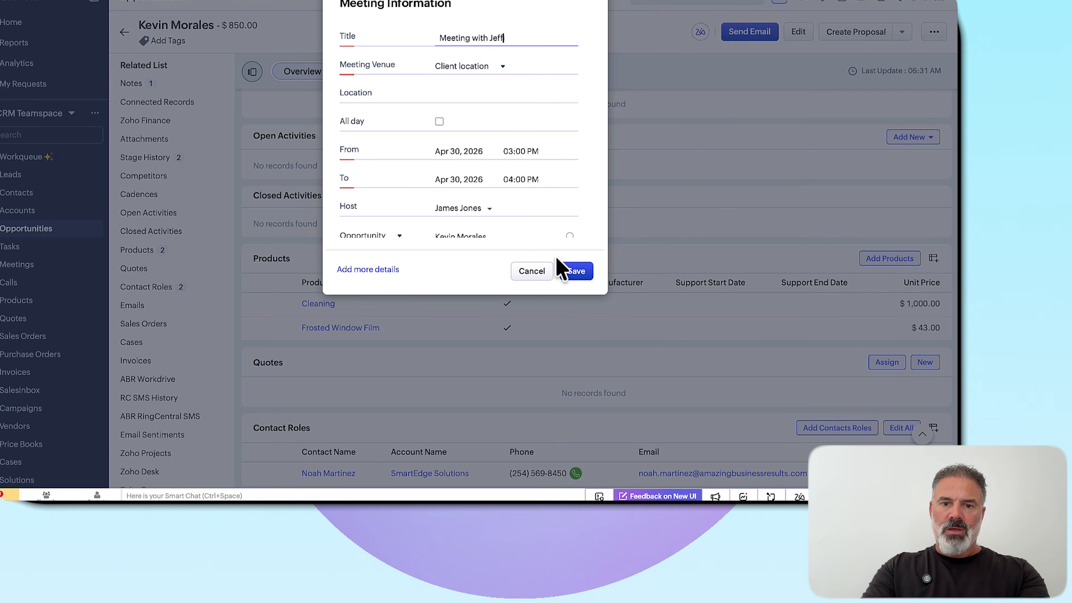
Set the meeting's start date to May 1, 2026 and save the meeting
{"action": "left_click", "coordinate": [464, 151]}
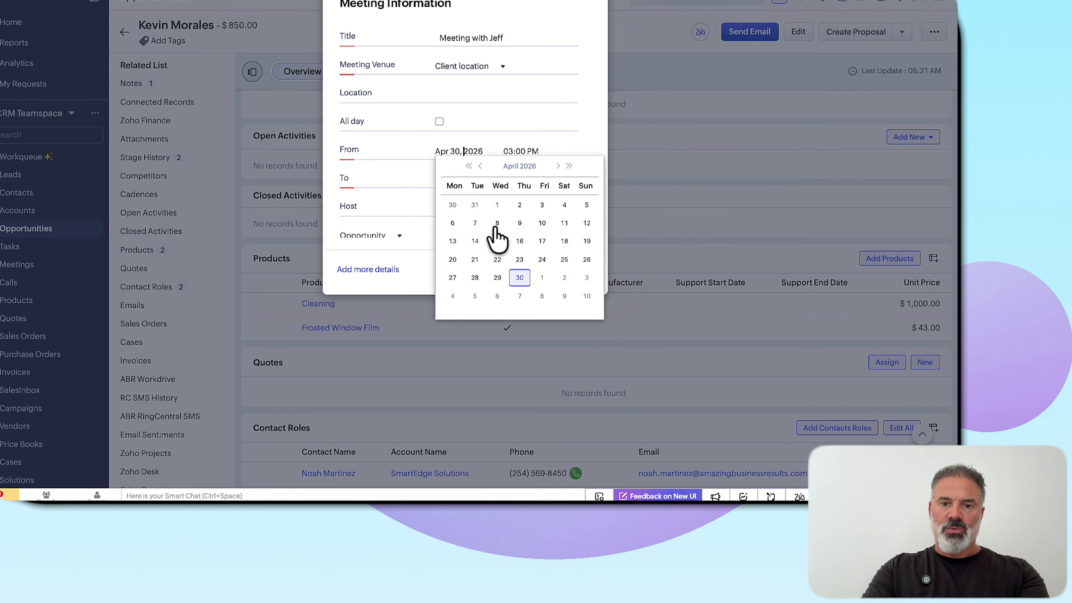
{"action": "left_click", "coordinate": [547, 276]}
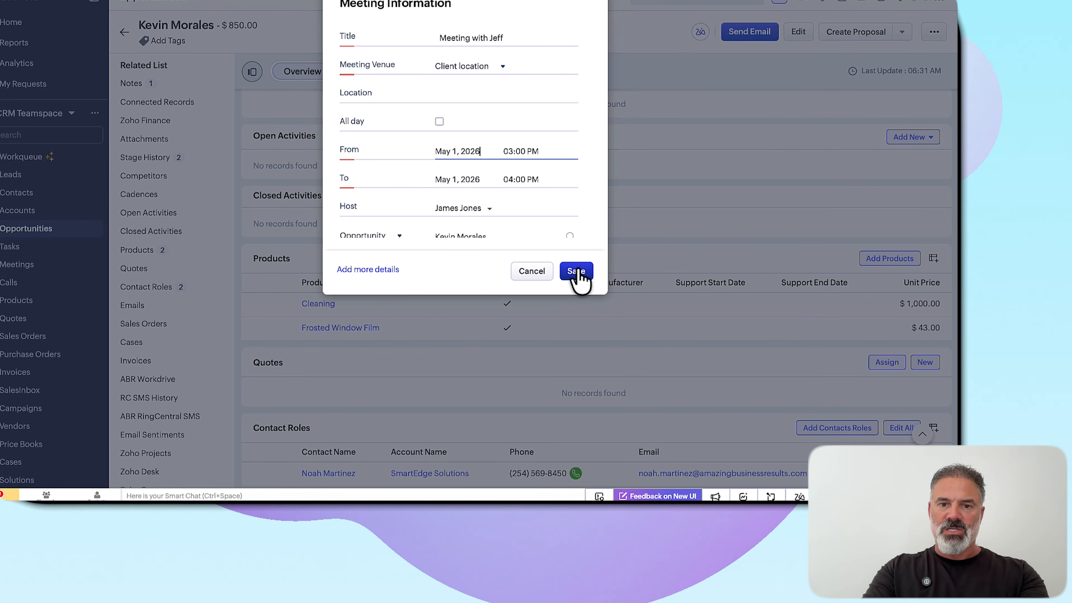
{"action": "left_click", "coordinate": [579, 271]}
{"action": "left_click", "coordinate": [578, 270]}
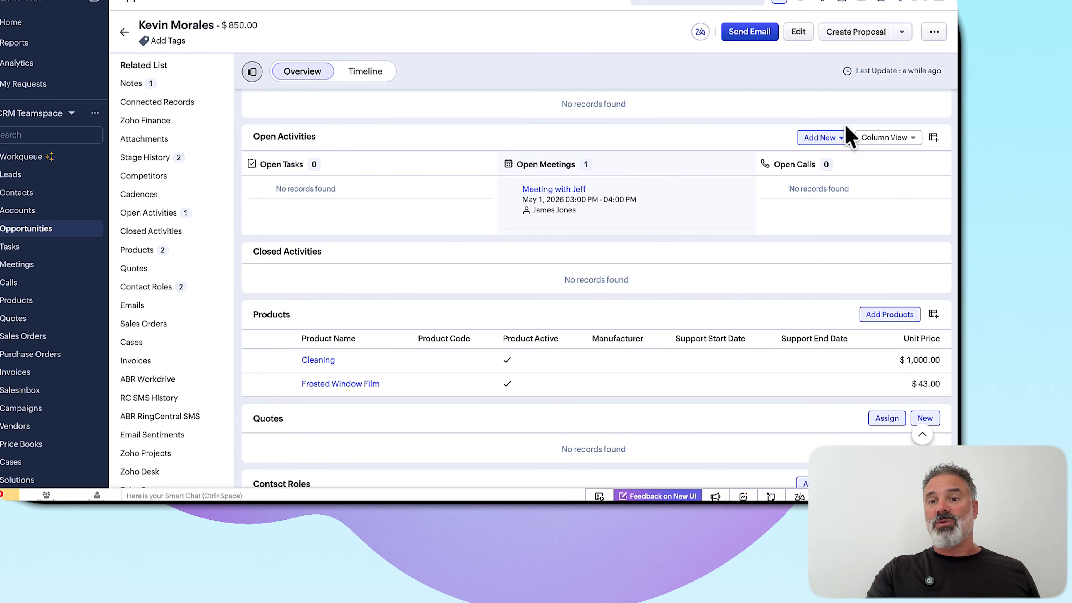
{"action": "left_click", "coordinate": [829, 140]}
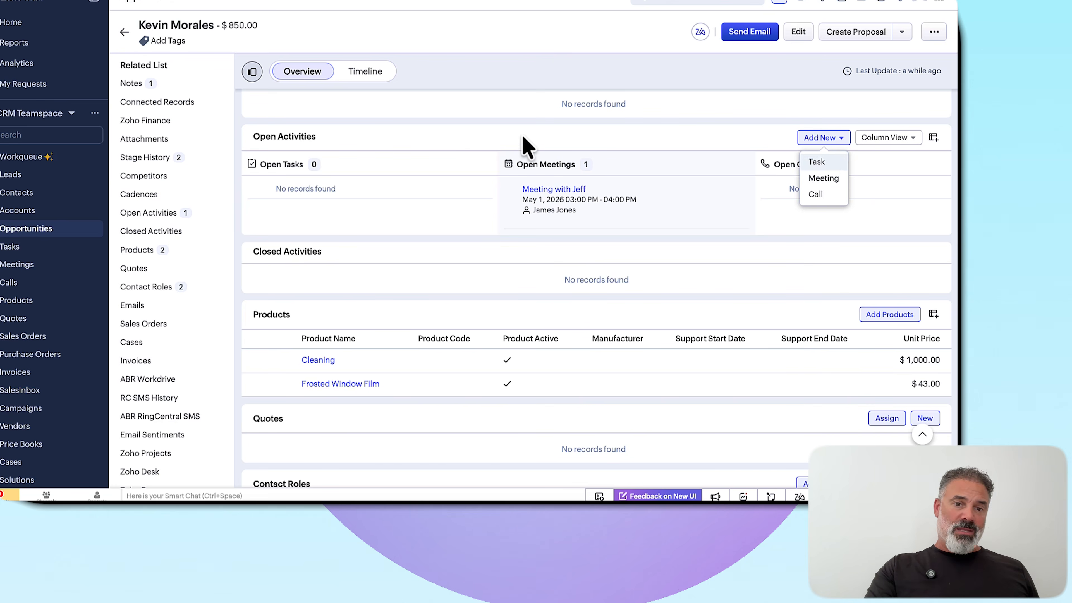
{"action": "left_click", "coordinate": [461, 156]}
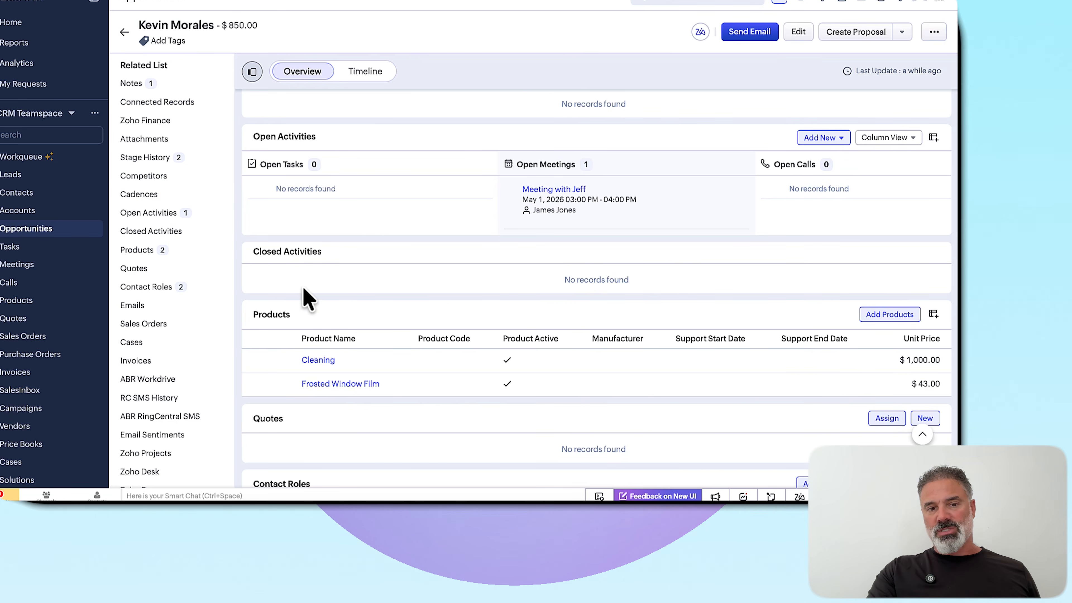